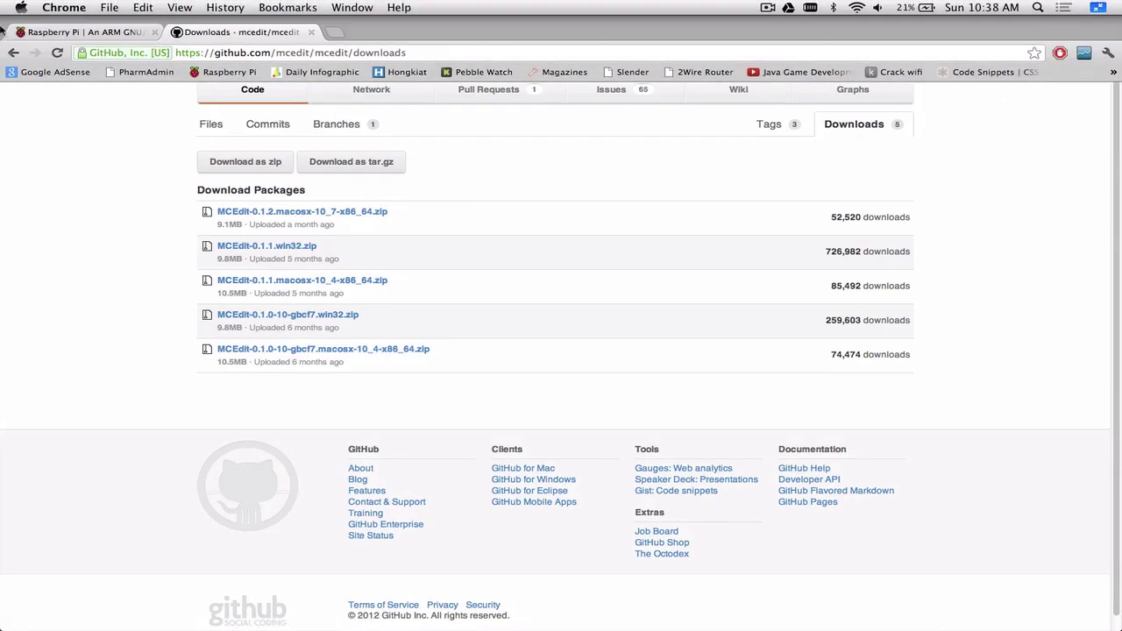
Download MCEdit-0.1.2.macosx-10_7-x86_64.zip from the GitHub downloads page, viewed full screen
click(14, 53)
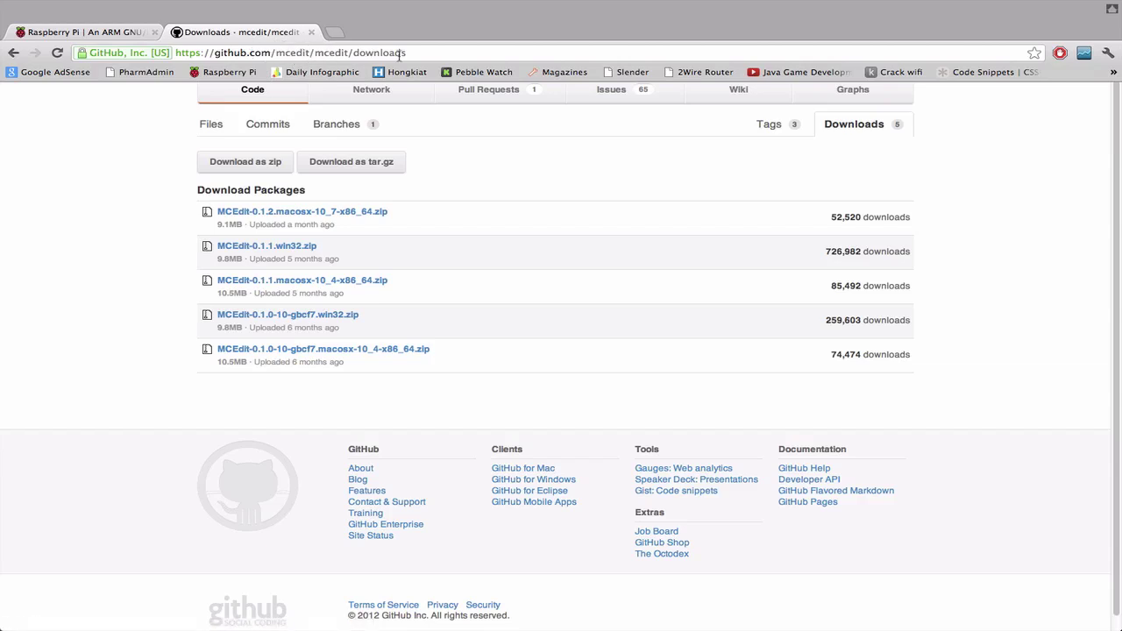
key(super+shift+f)
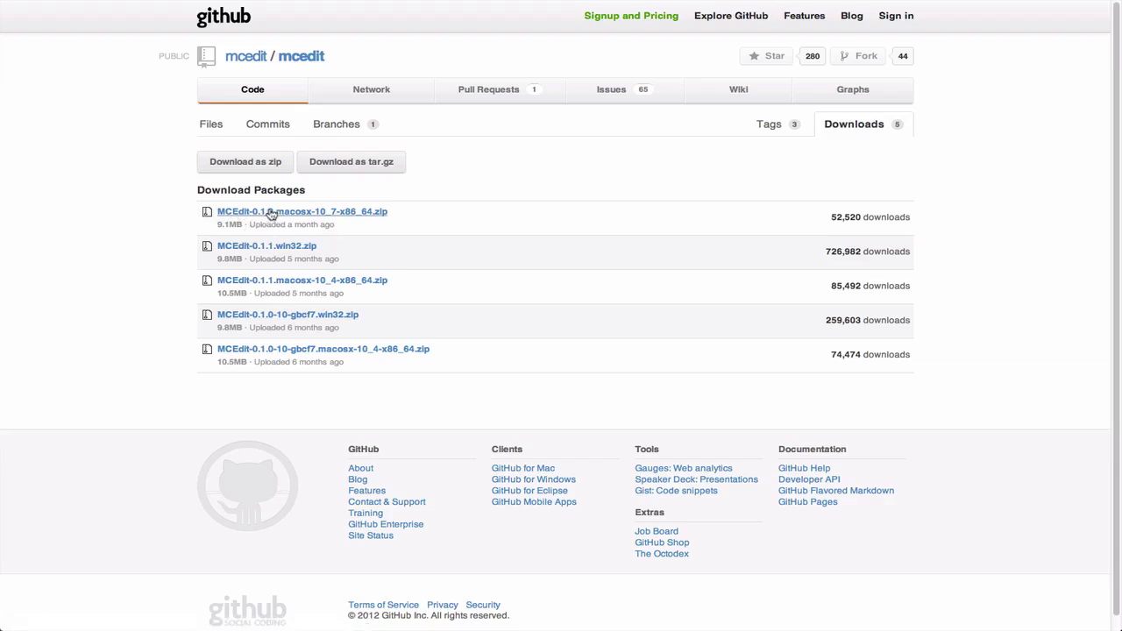
click(320, 213)
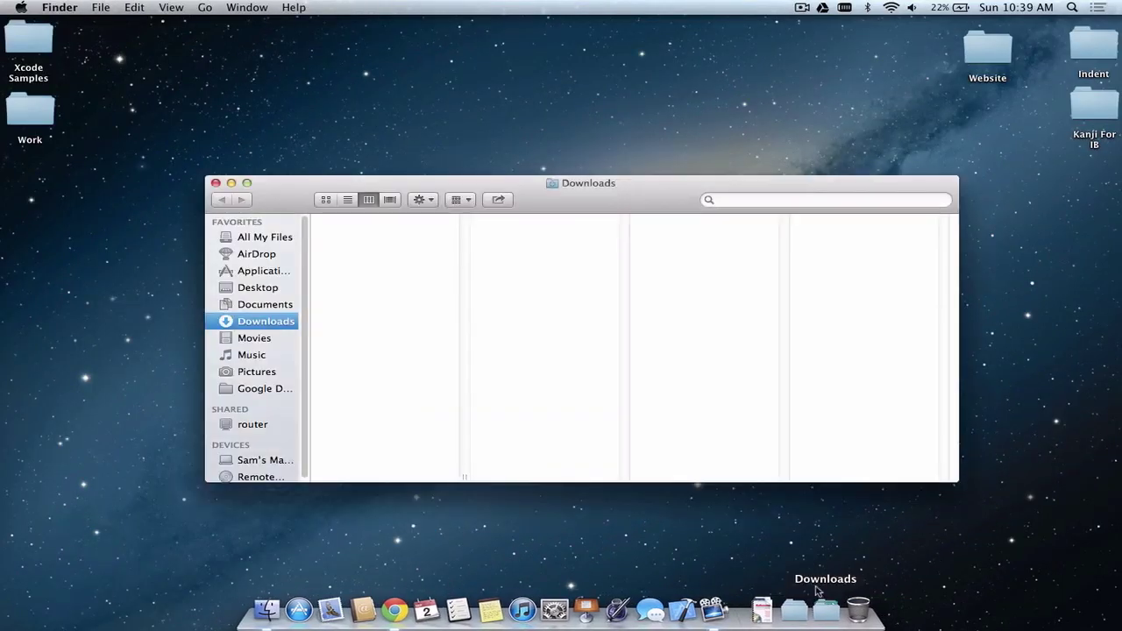
Start MCEdit from the Downloads folder and approve opening the Internet-downloaded app
drag(626, 197, 605, 160)
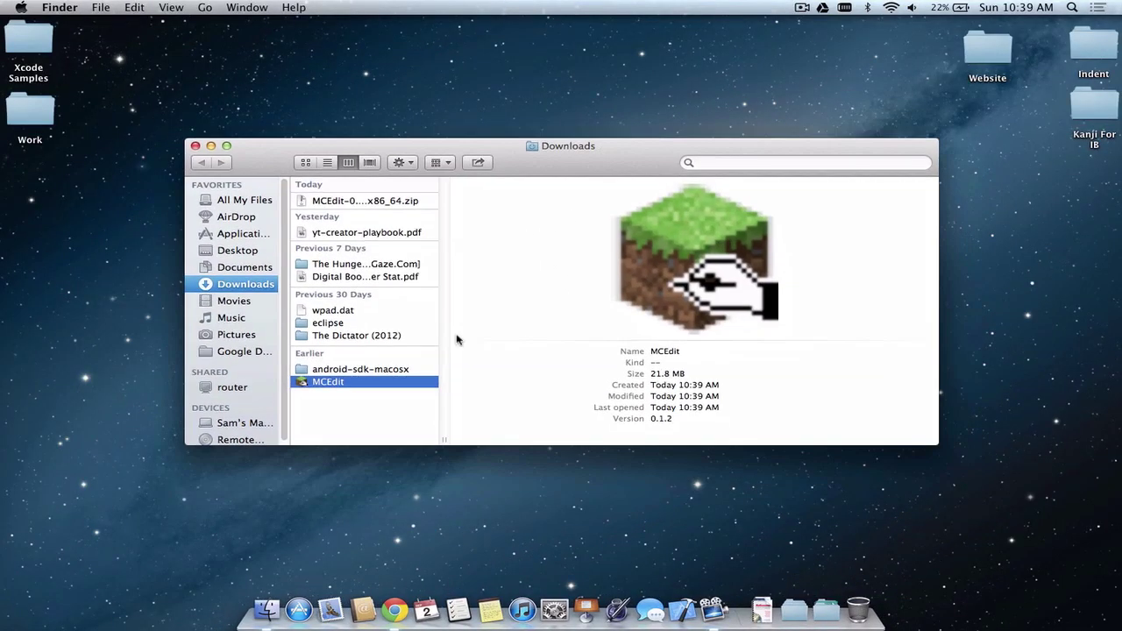
double_click(323, 389)
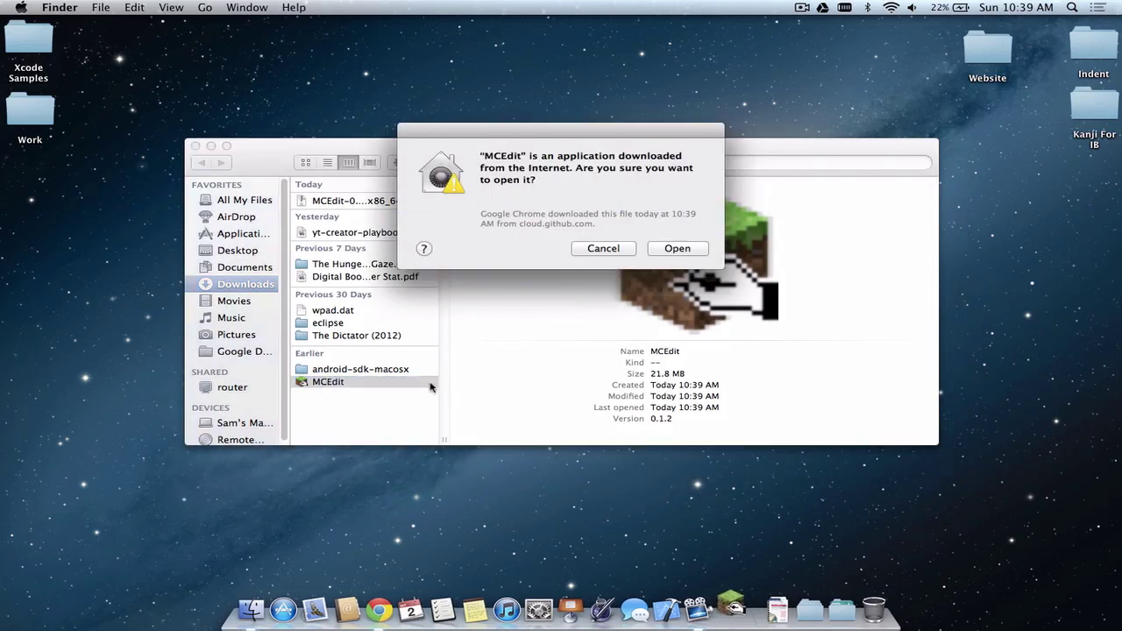
click(679, 252)
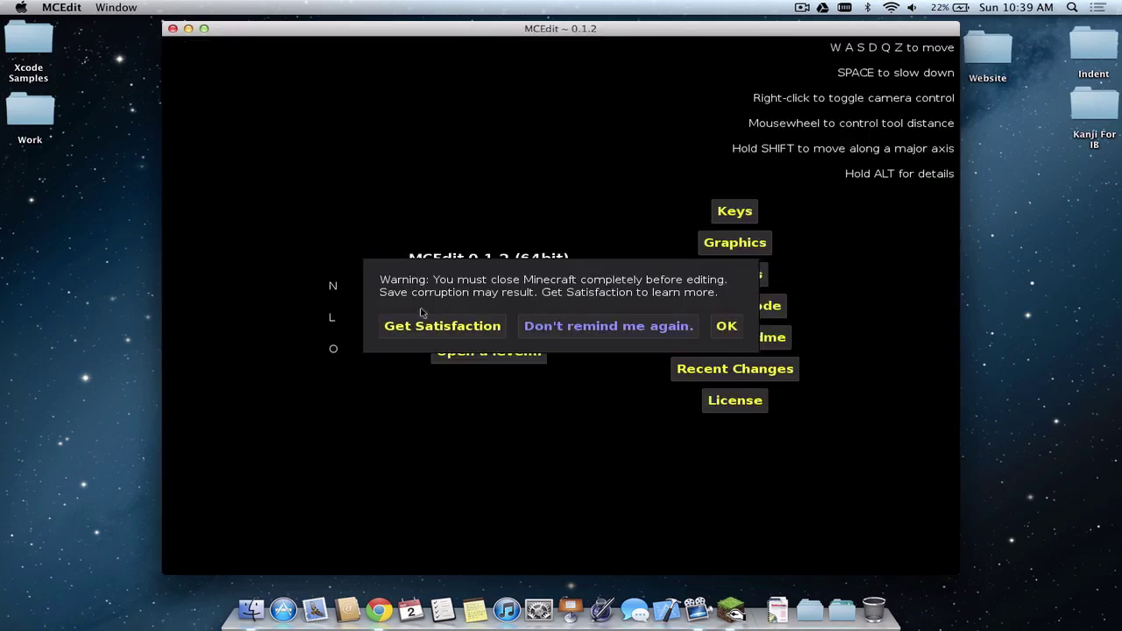
Acknowledge the close-Minecraft warning, then choose MY MANSION from the saved worlds and load it
click(614, 332)
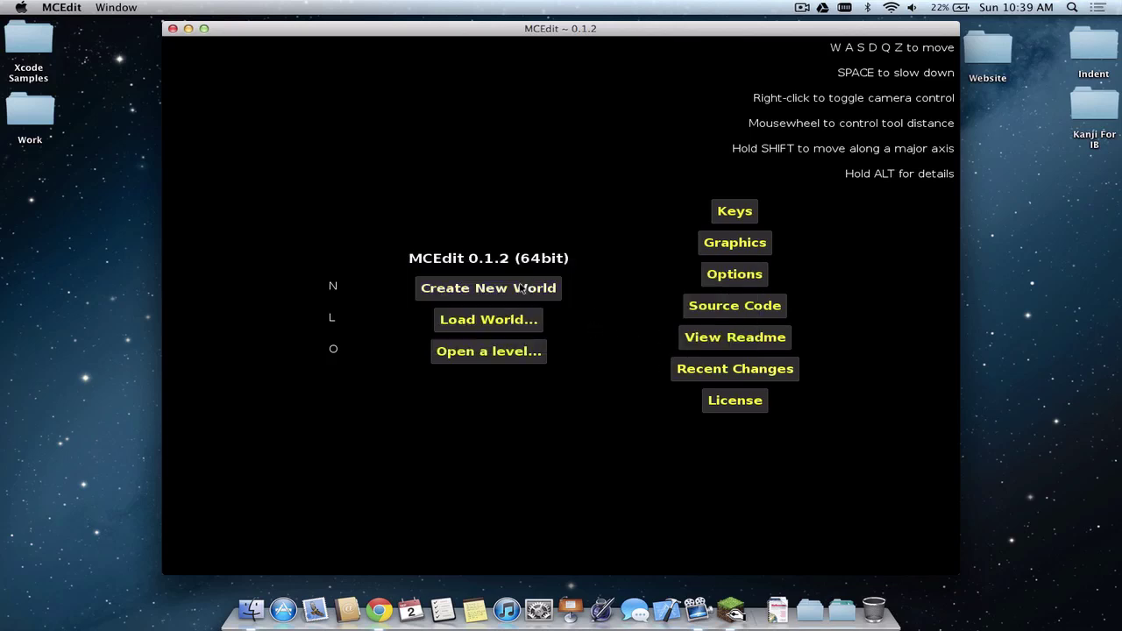
click(498, 331)
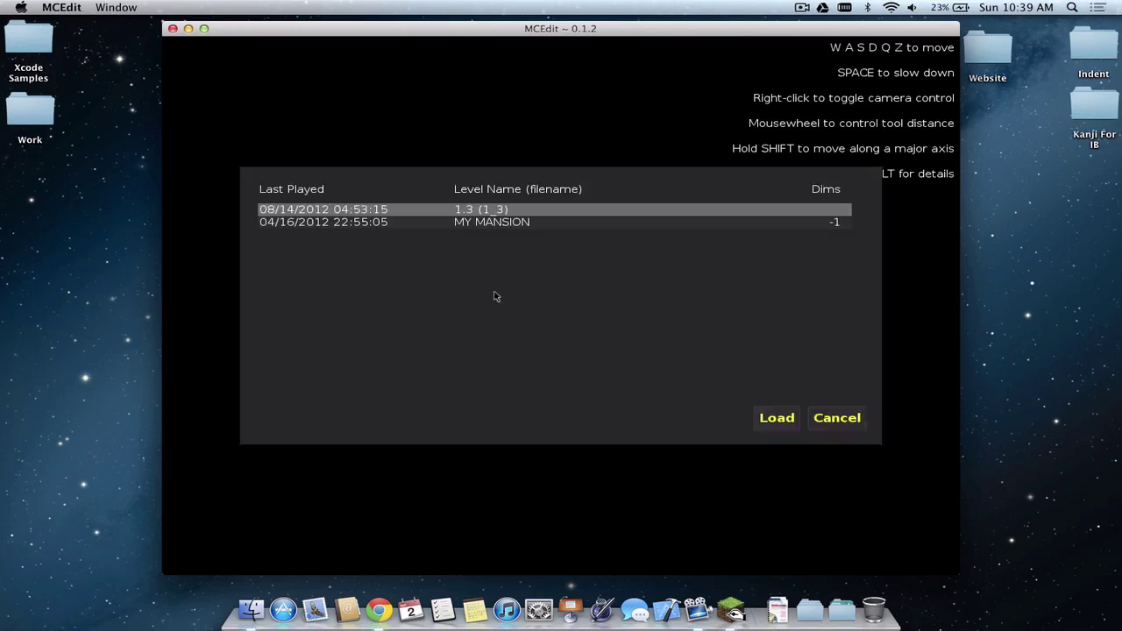
click(846, 420)
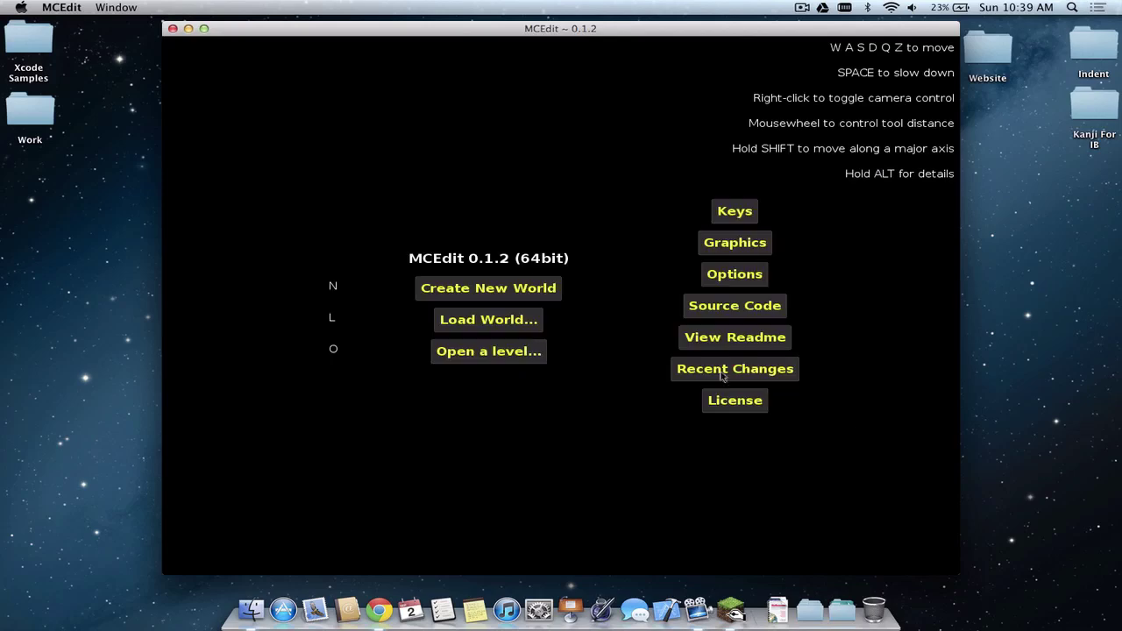
click(475, 316)
click(525, 224)
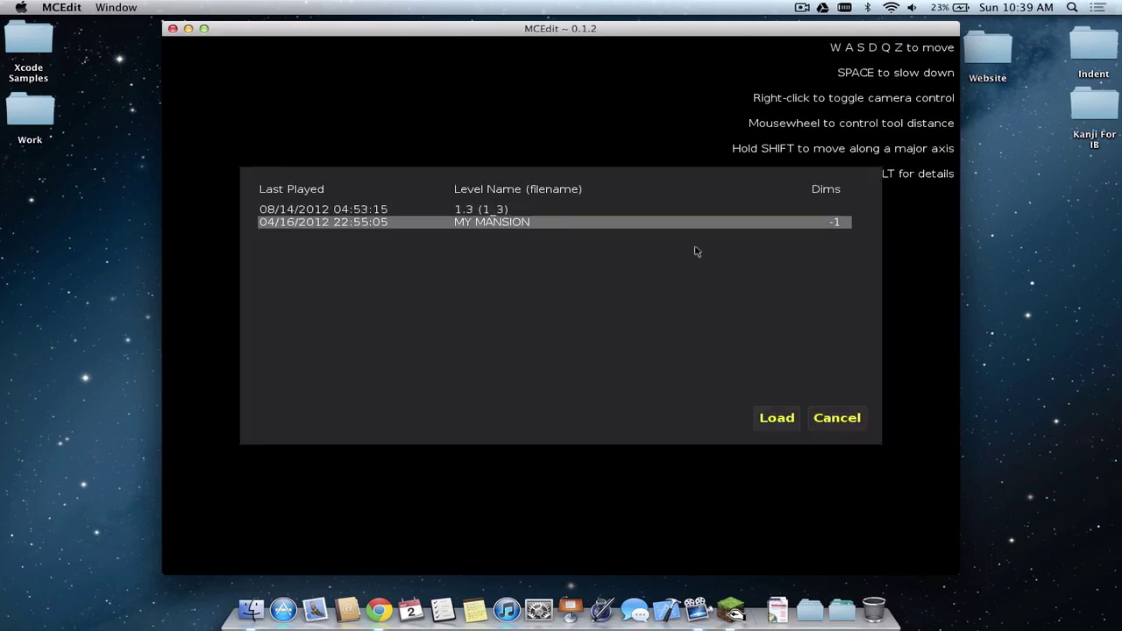
click(775, 416)
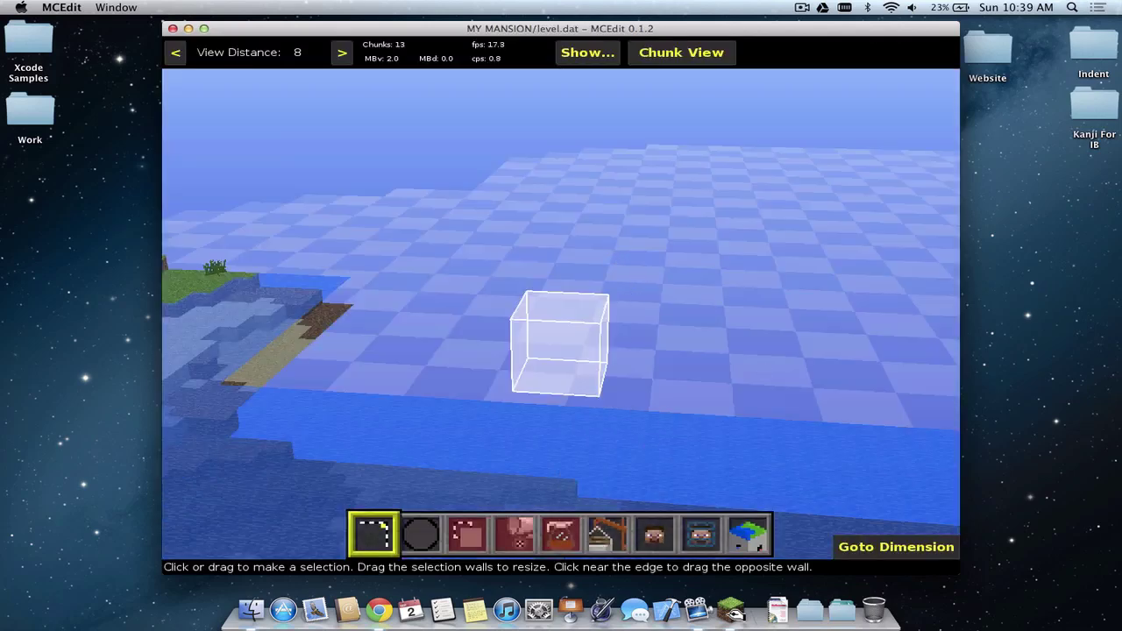
Tilt the camera, and drop it below and back above the MY MANSION terrain
key(k)
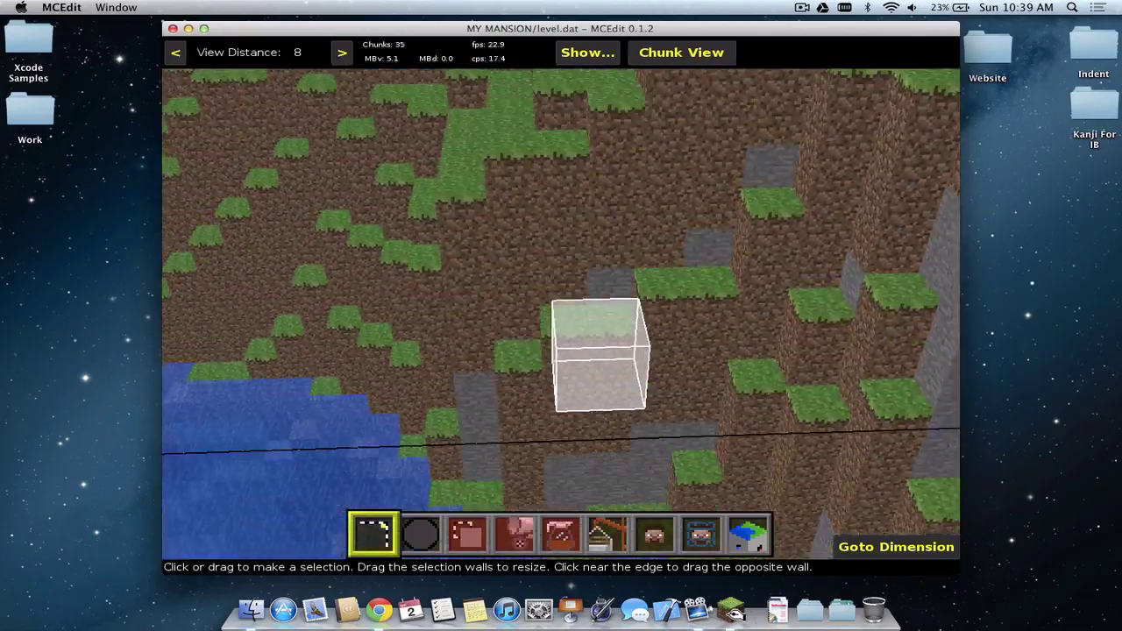
key(i)
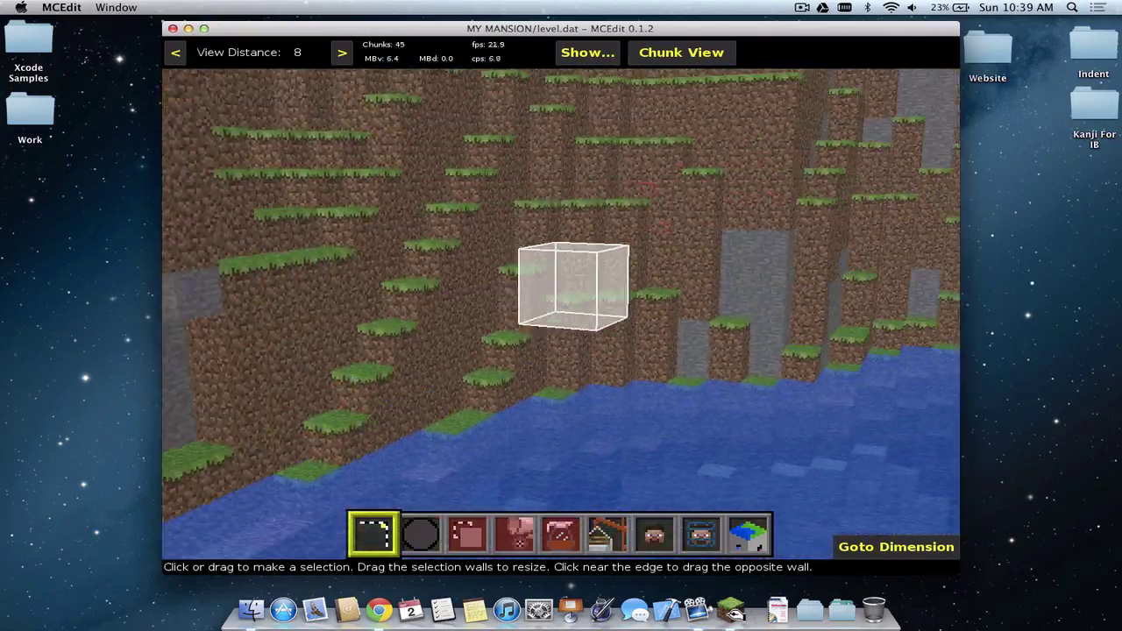
key(shift)
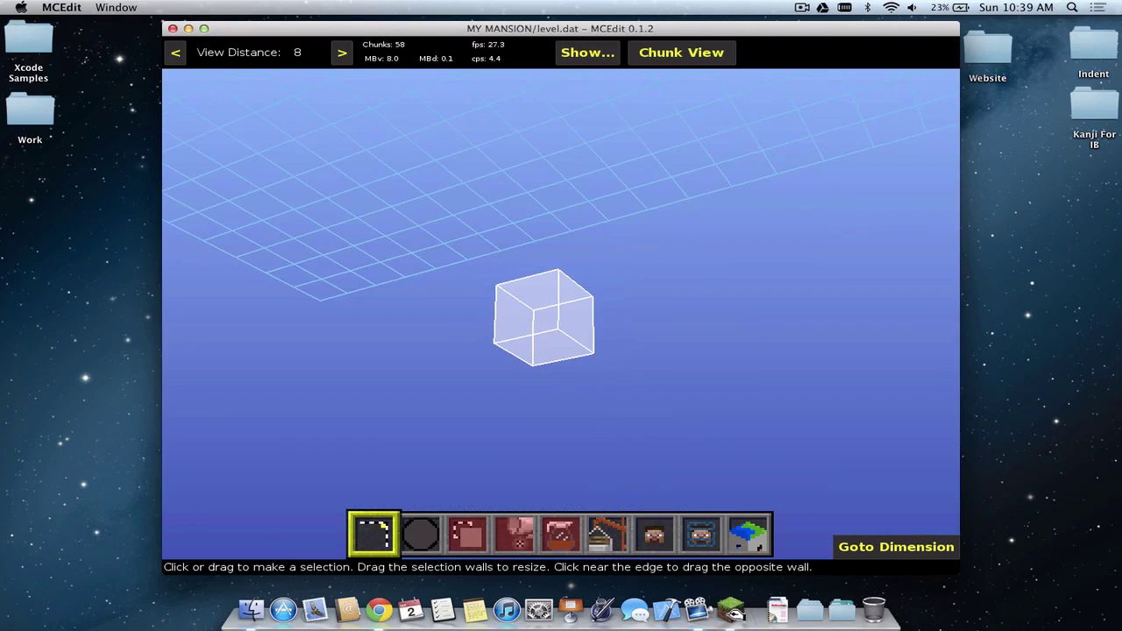
key(space)
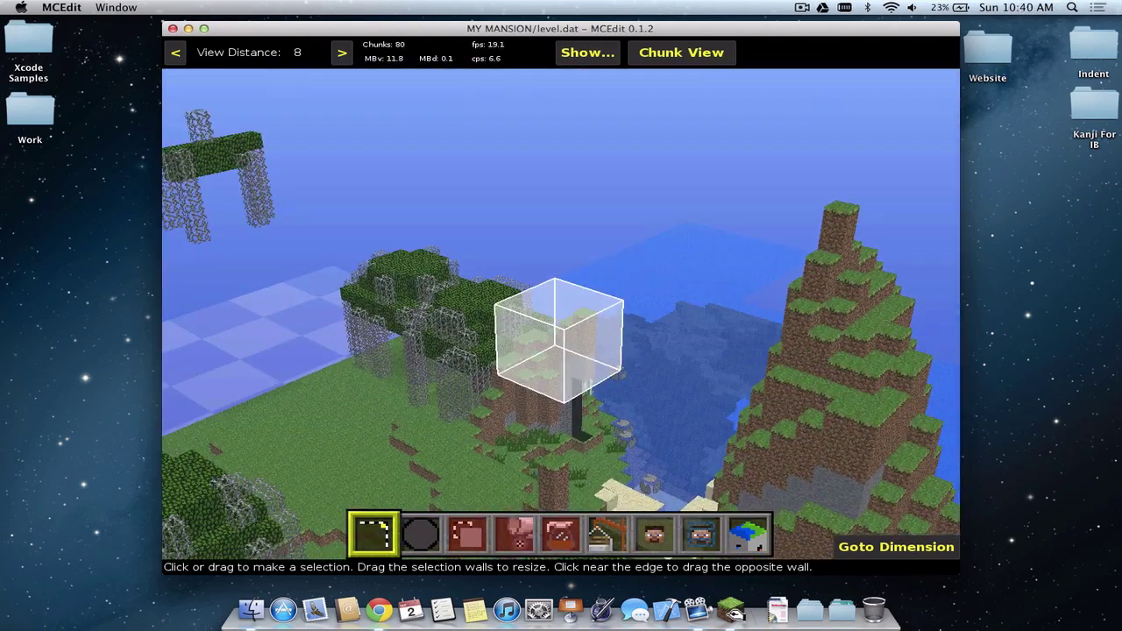
key(shift)
key(space)
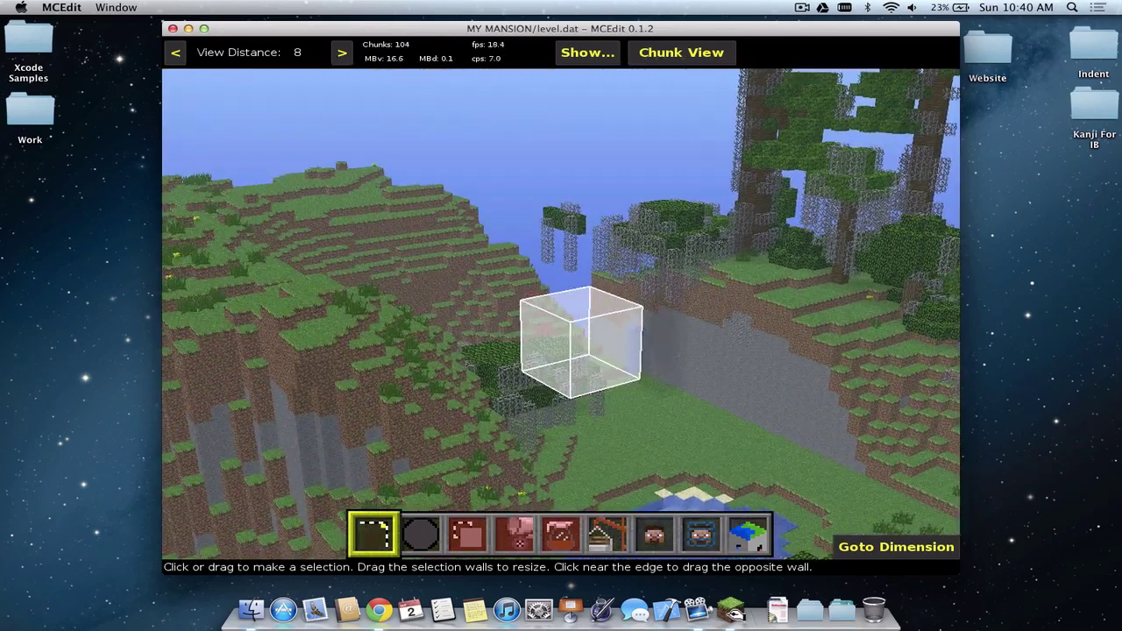
Survey the trees, lake and hills, maximize the editor window, and fly forward
key(a)
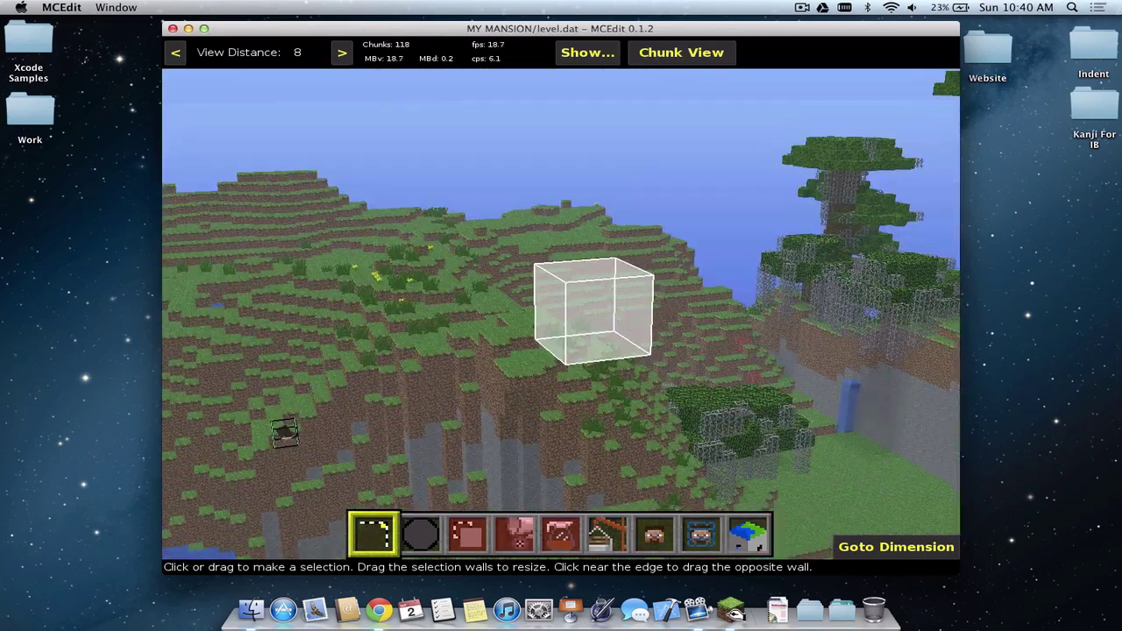
key(k)
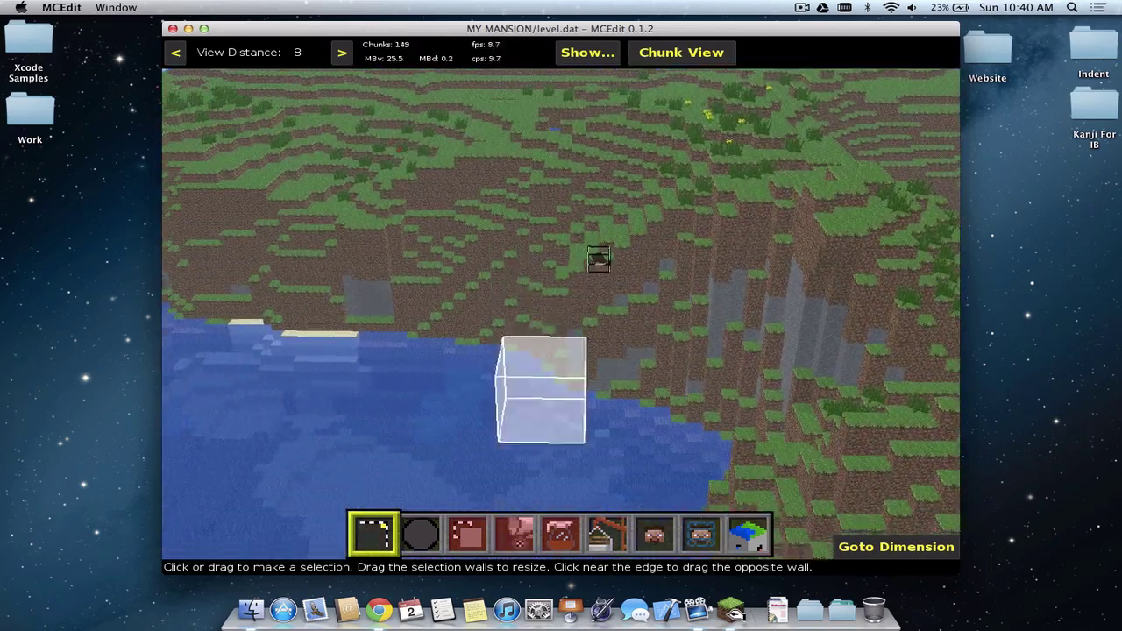
key(s)
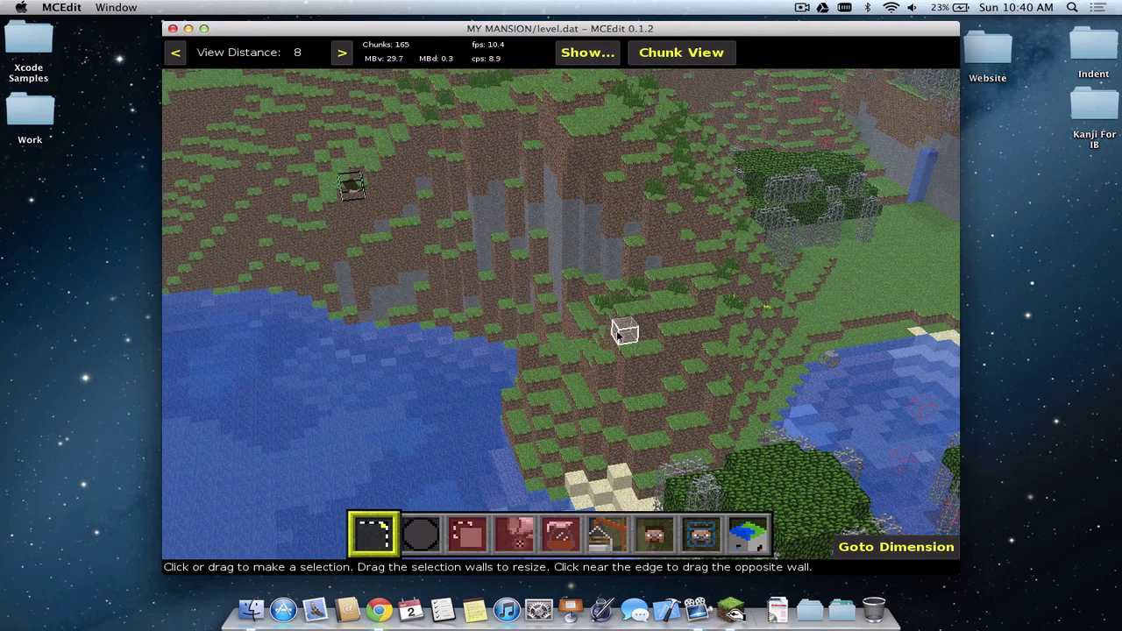
click(204, 29)
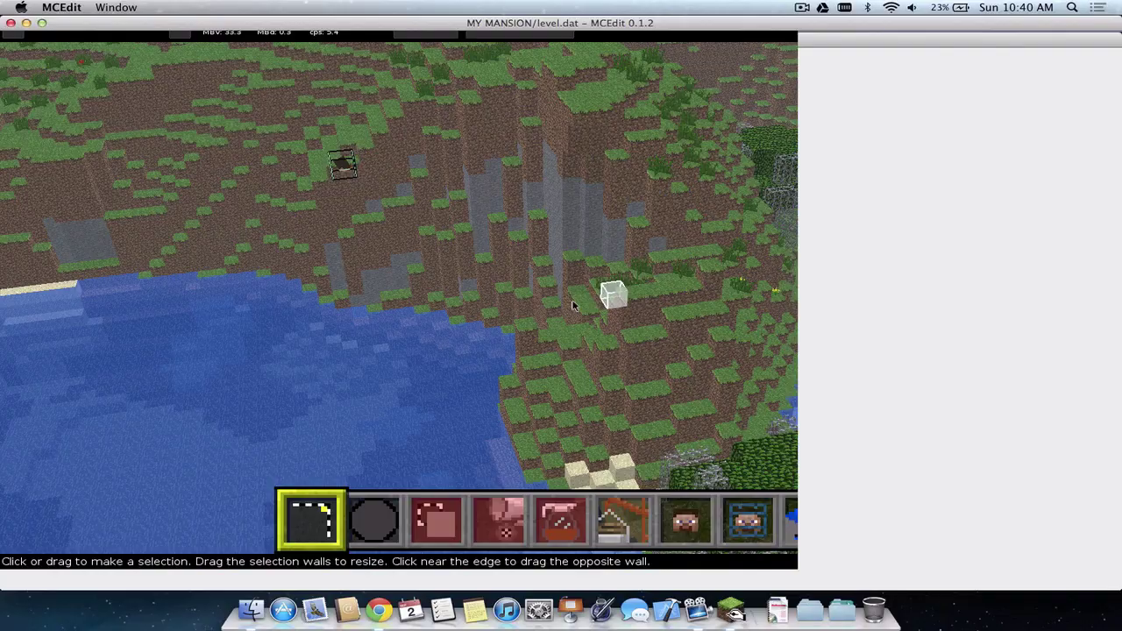
key(w)
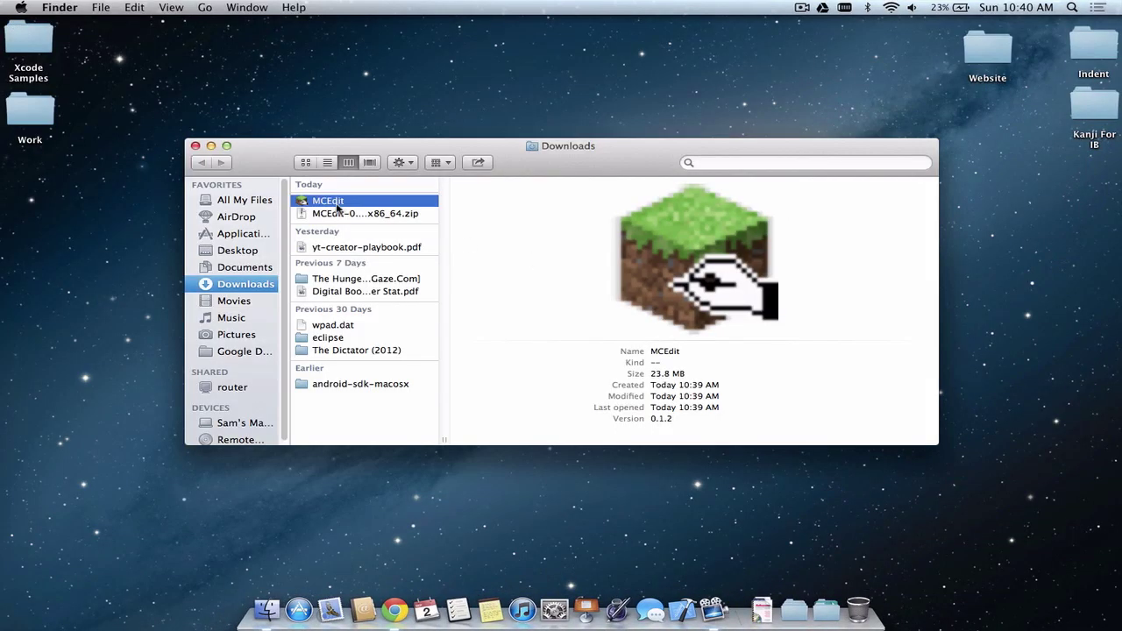
Relaunch MCEdit from Downloads and bring its start menu to the front
double_click(342, 203)
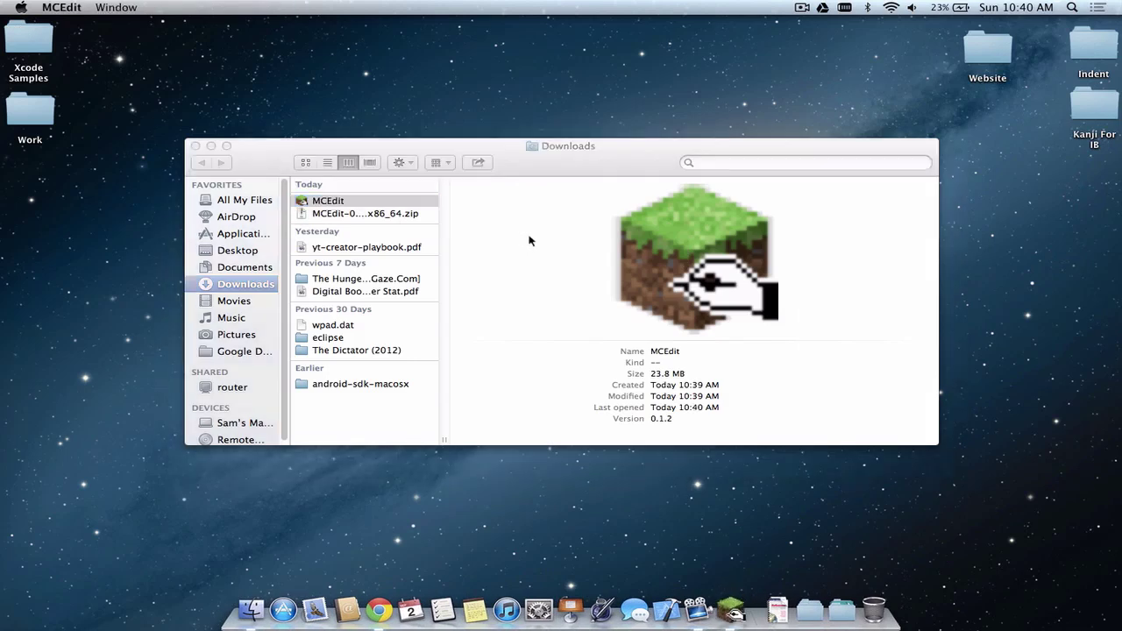
click(722, 614)
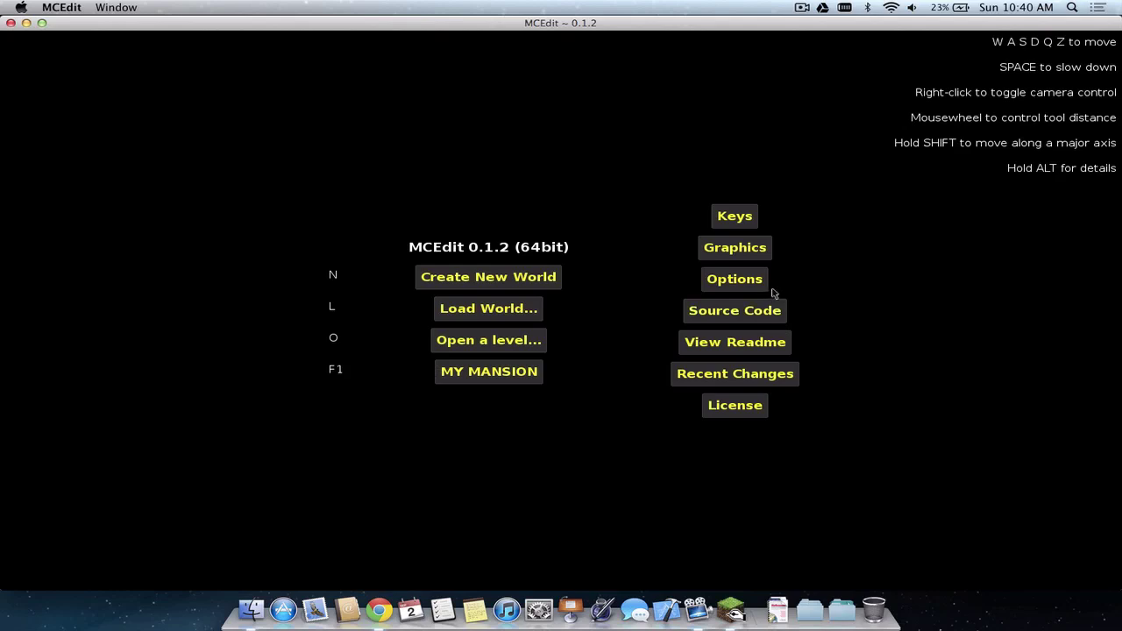
click(744, 283)
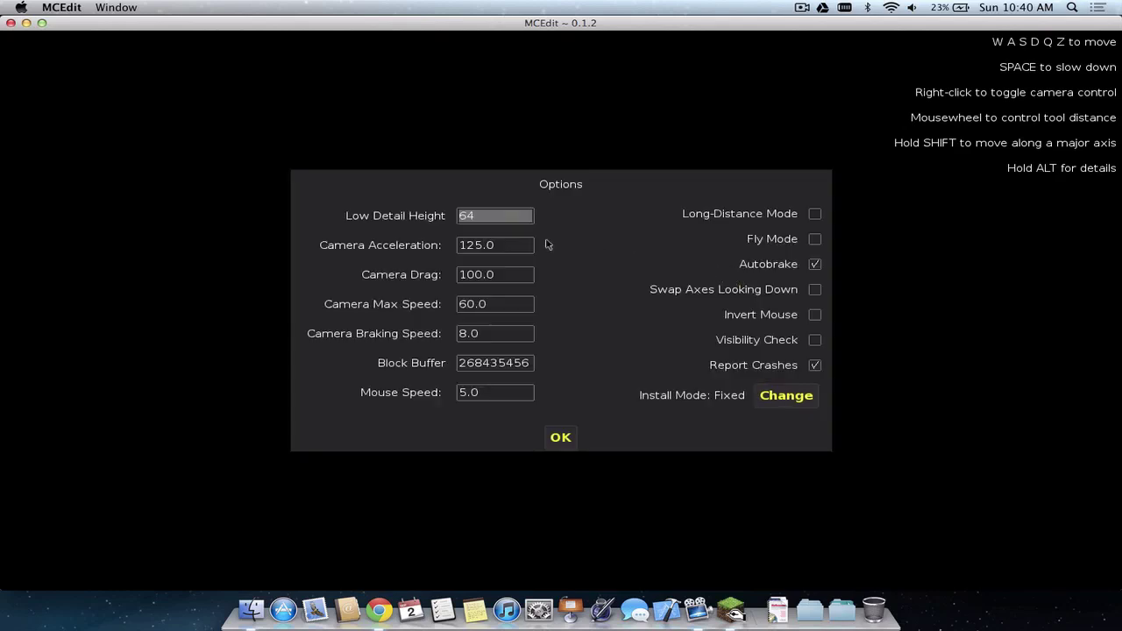
click(553, 439)
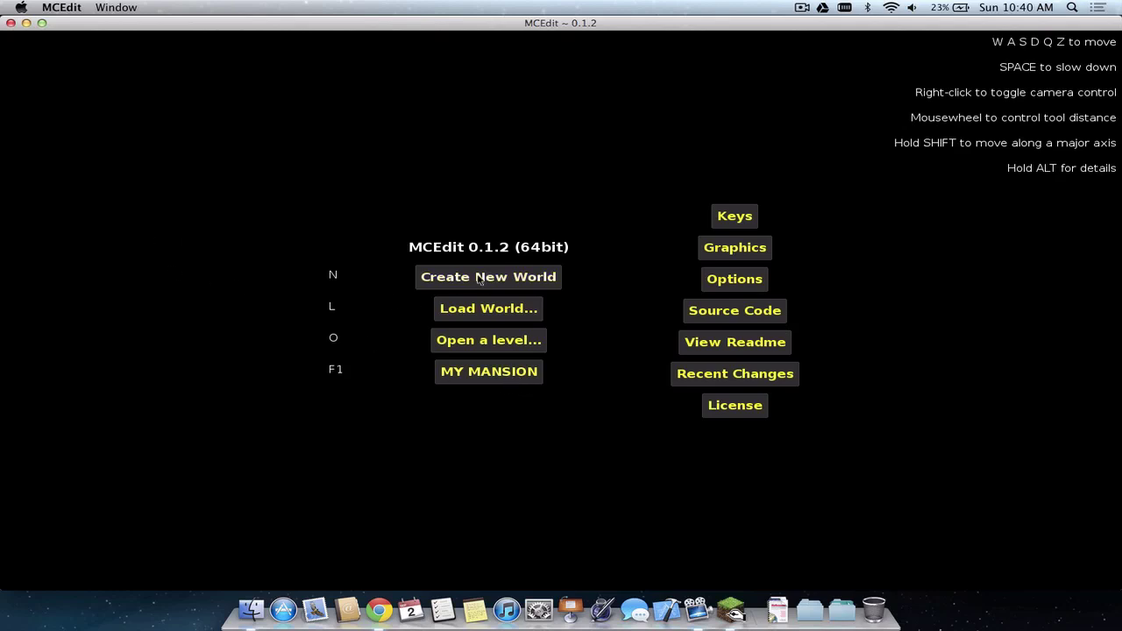
click(801, 8)
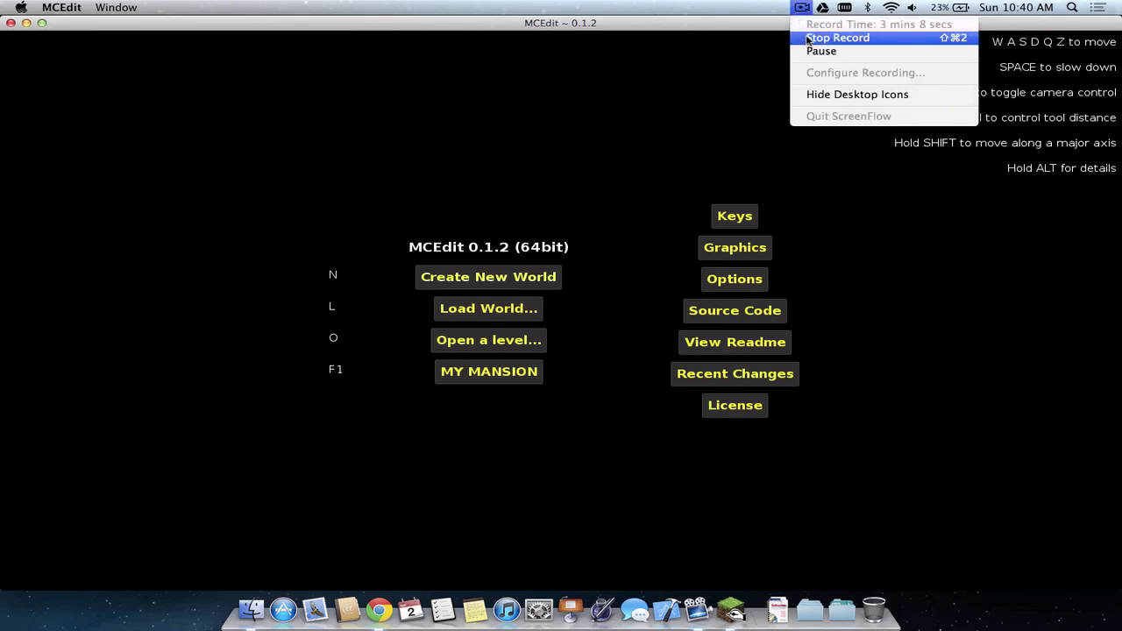